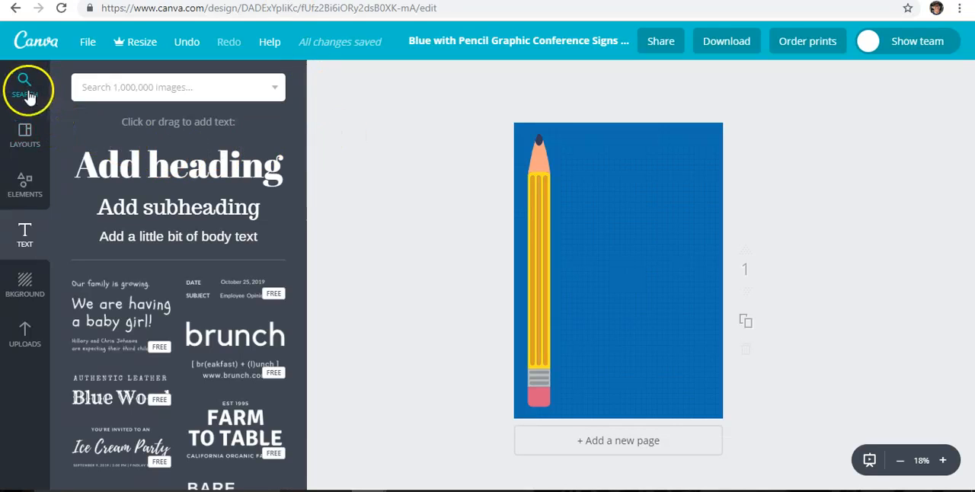
Add a heading at the top of the blue poster and replace its placeholder with "It's Spongetastic"
click(612, 173)
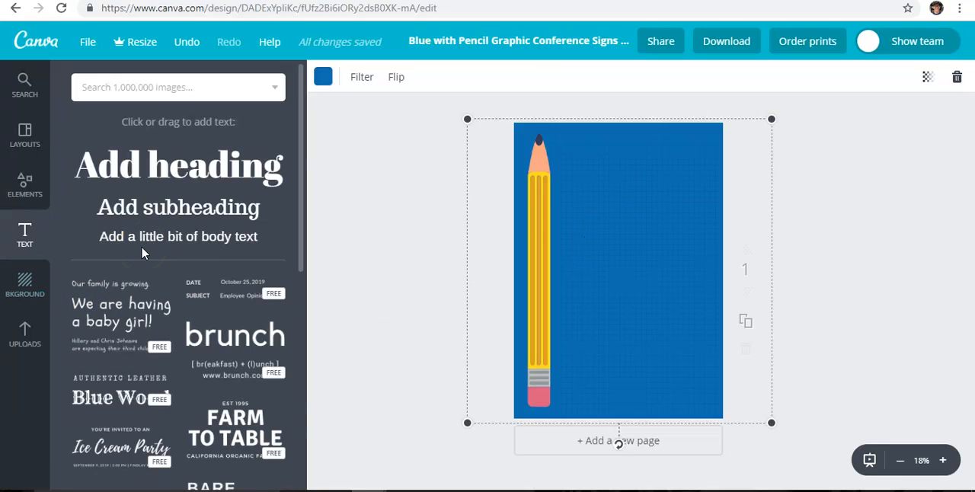
click(203, 174)
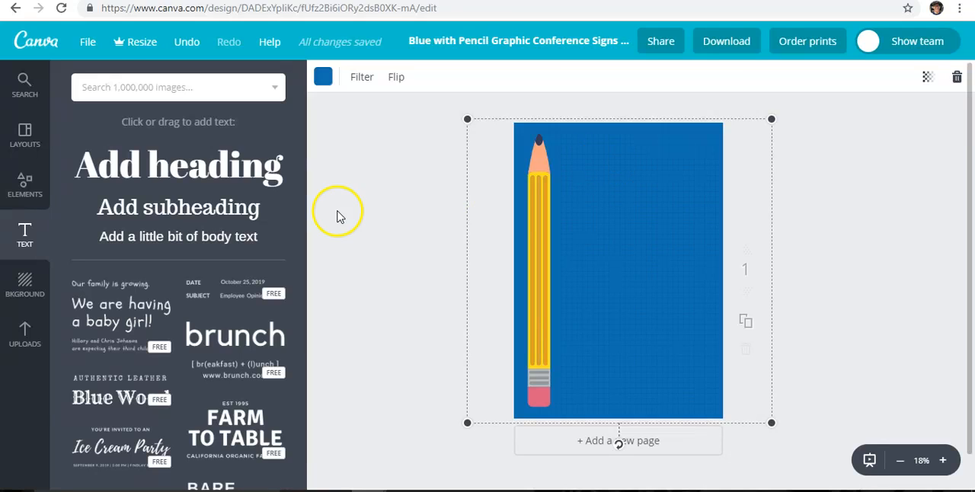
drag(189, 165, 647, 151)
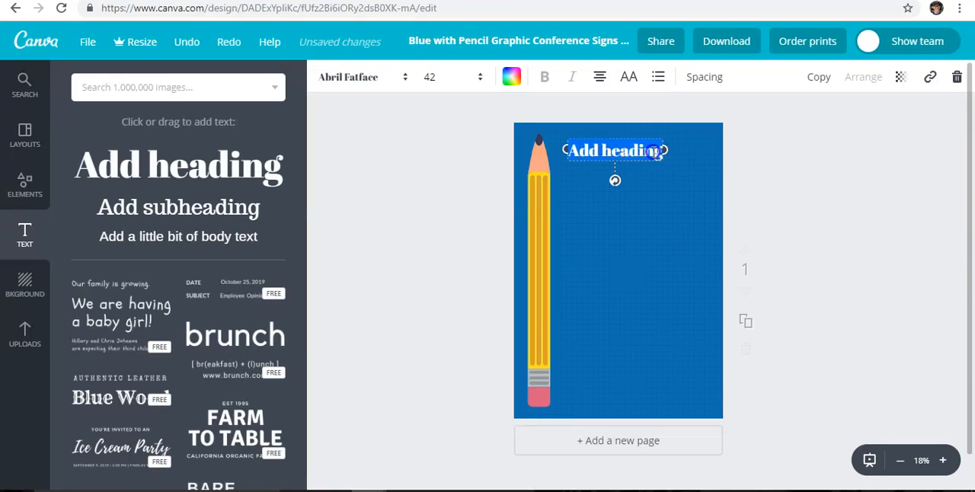
key(BackSpace)
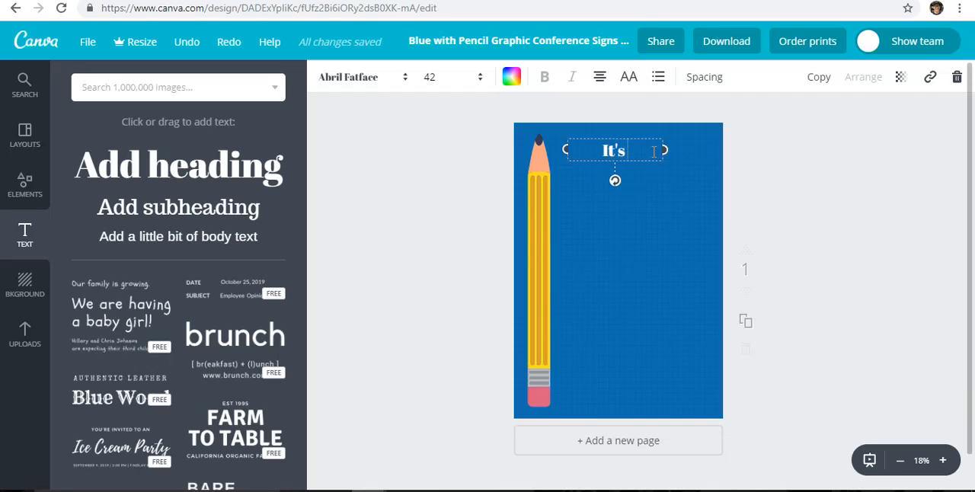
text(It's Sponge)
key(BackSpace)
text(etastic)
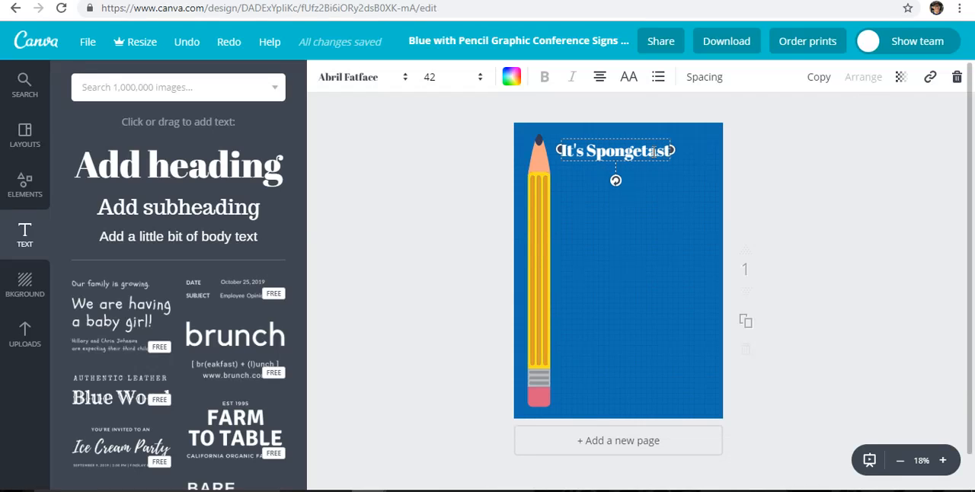
Widen the heading's text box to the right so that "It's Spongetastic" fits on one line
click(694, 206)
click(673, 156)
drag(678, 151, 716, 150)
click(649, 173)
click(800, 175)
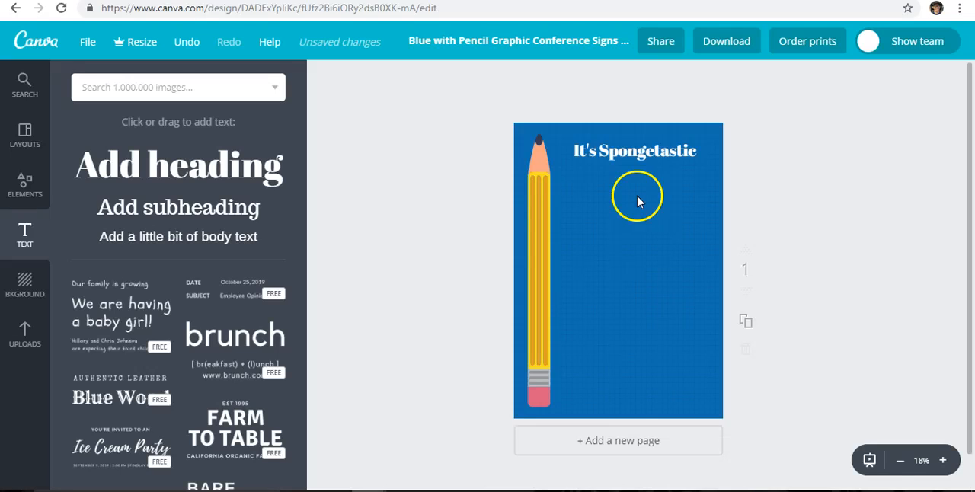
Add the circular landscape frame from the Frames elements to the poster's lower right corner
click(22, 186)
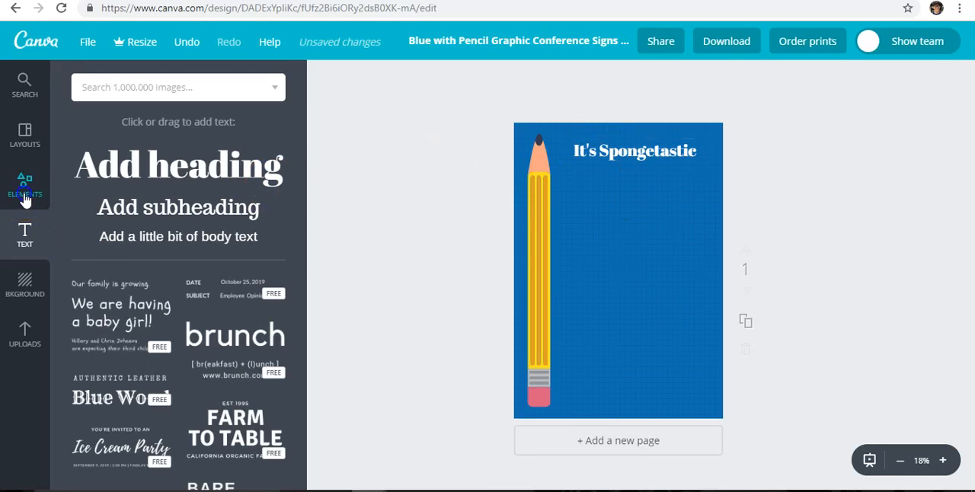
drag(301, 200, 297, 384)
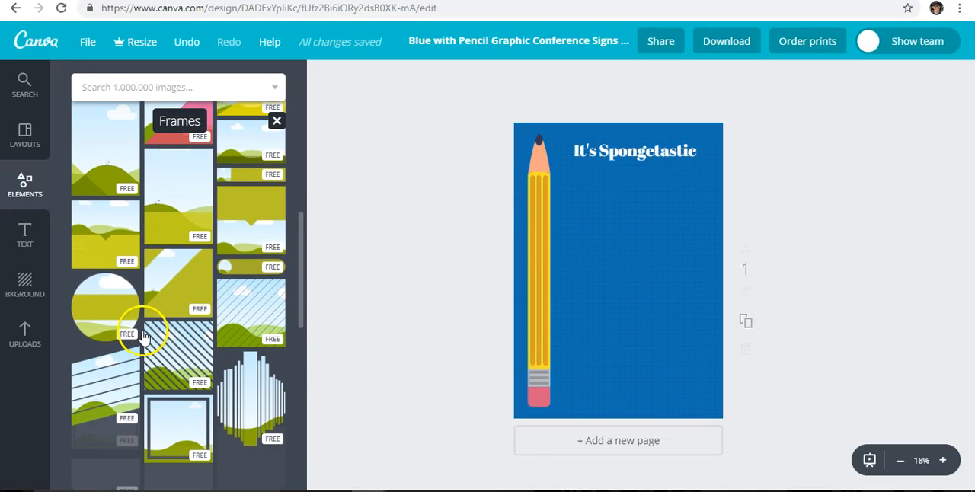
drag(109, 326, 672, 366)
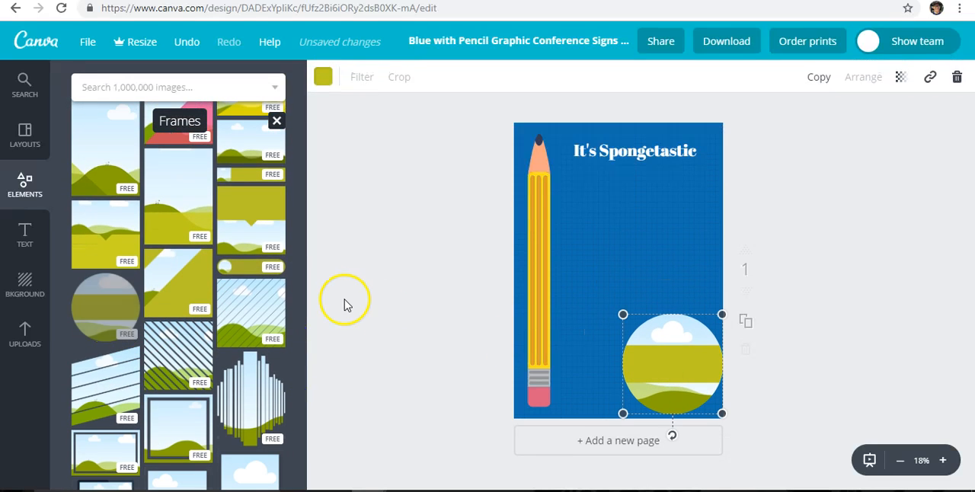
Delete the pencil graphic from the poster, and undo the deletion
click(532, 278)
click(544, 213)
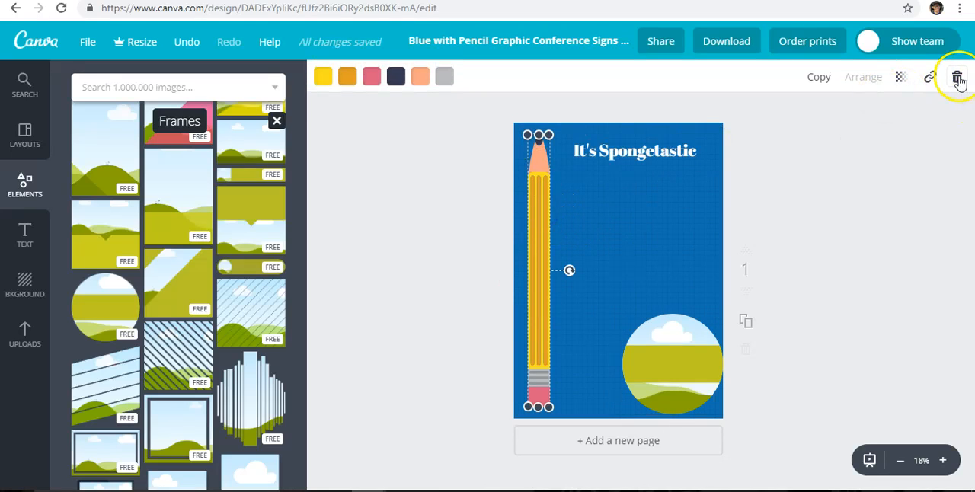
click(958, 78)
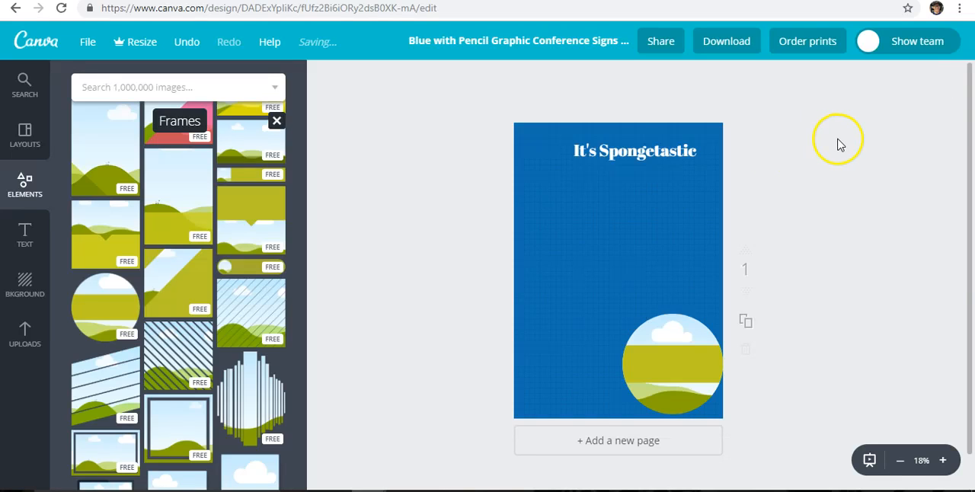
click(188, 42)
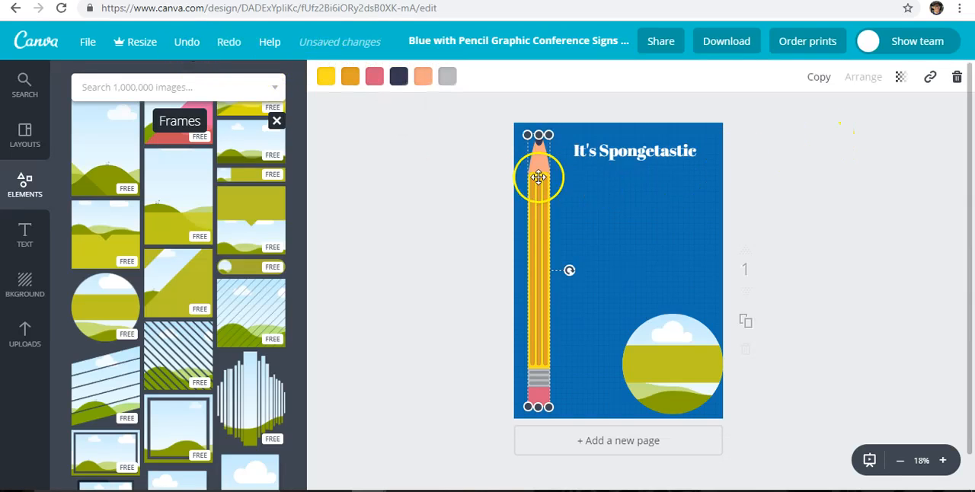
Copy the pencil graphic and place the copy along the poster's right edge, level with the original
click(820, 79)
mouse_move(541, 232)
mouse_down()
mouse_move(715, 238)
mouse_move(700, 229)
mouse_up()
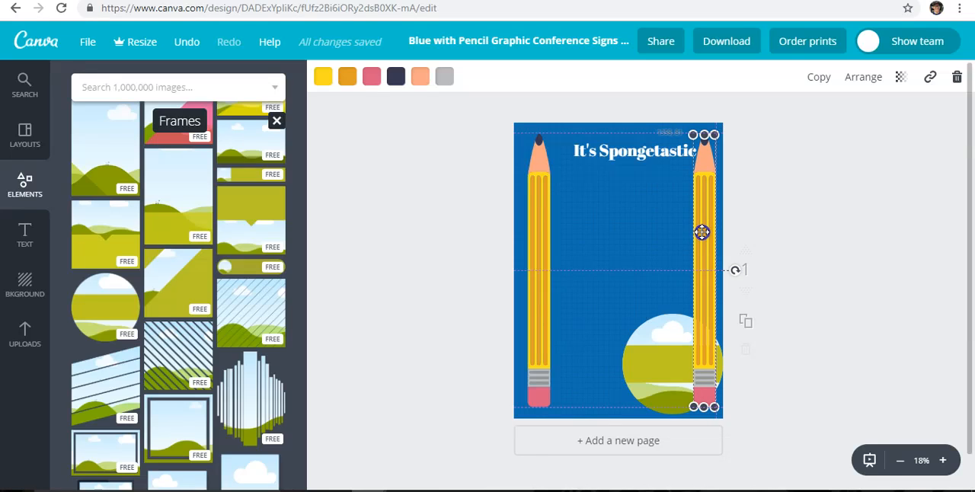
Shift the heading and the circular frame to the left so both sit between the two pencils
click(621, 158)
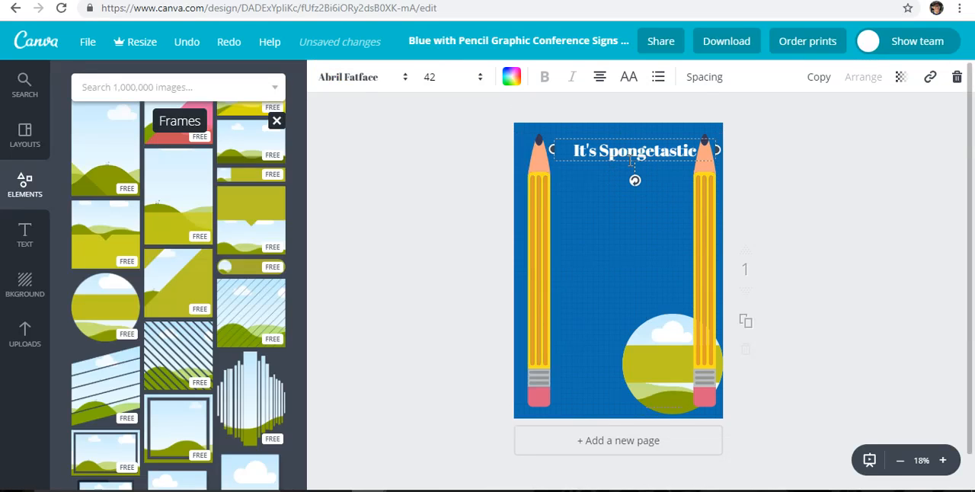
drag(635, 159, 626, 160)
drag(647, 338, 606, 358)
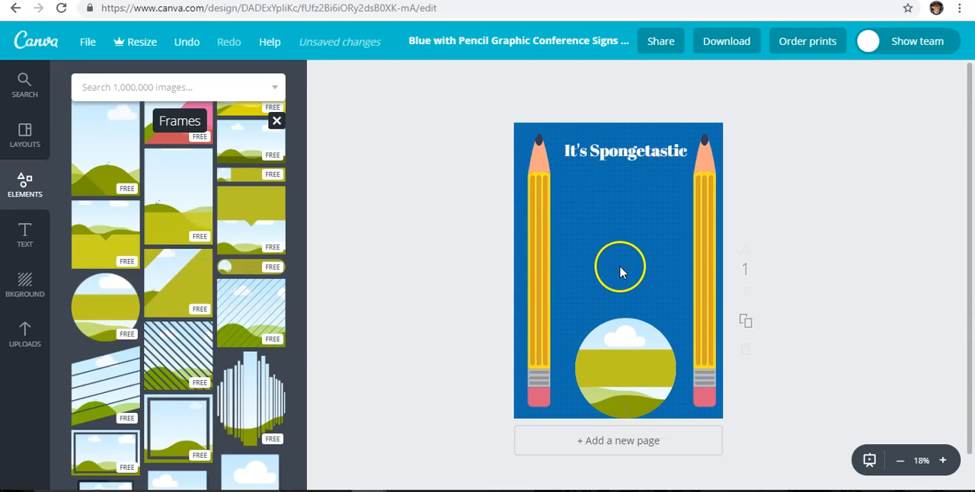
Search the photos for "sponge" and add the free photo of blue fuzzy tufts to the poster
click(25, 286)
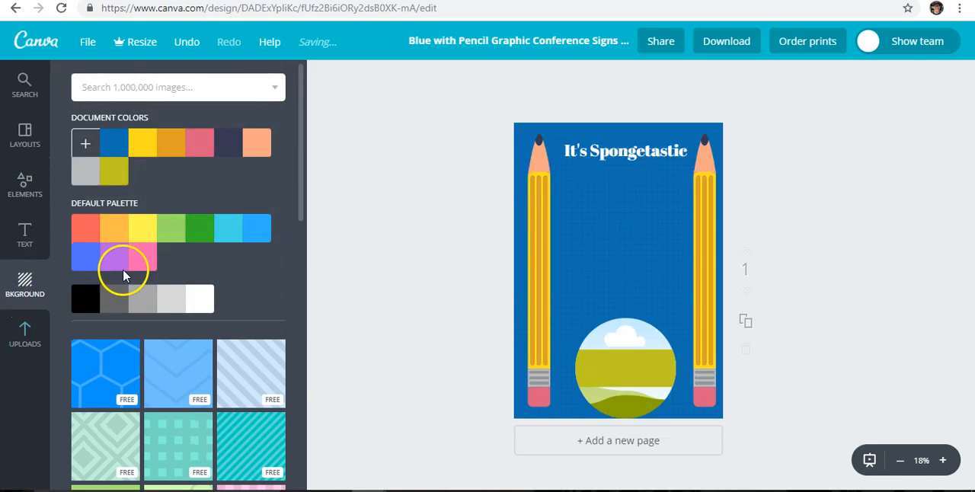
click(24, 83)
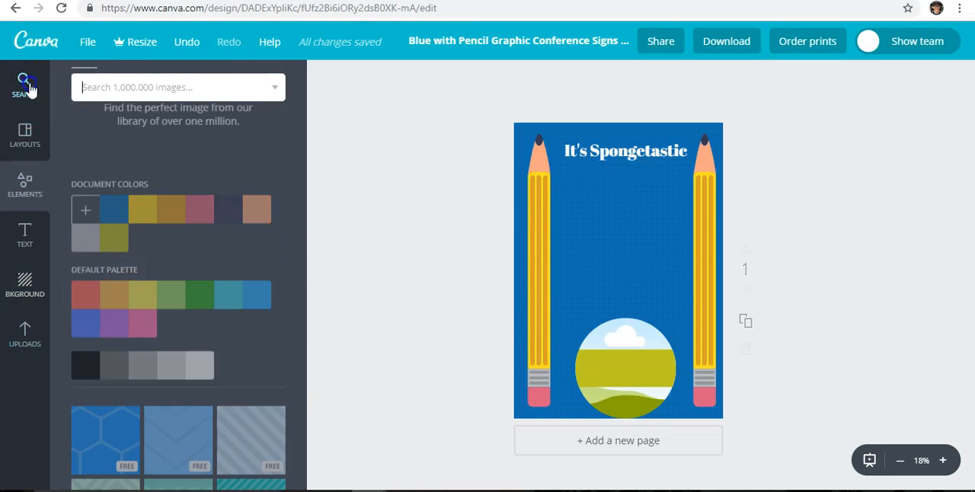
click(156, 116)
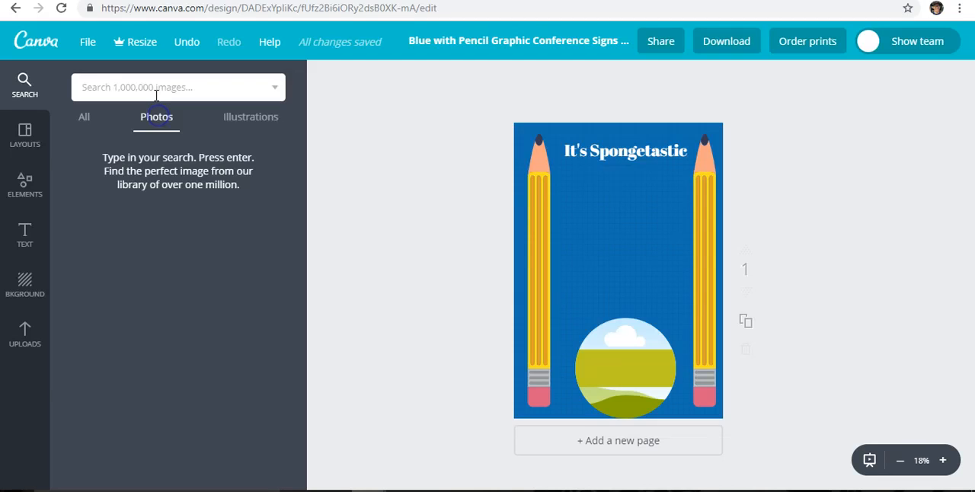
click(155, 87)
text(sponge)
key(Return)
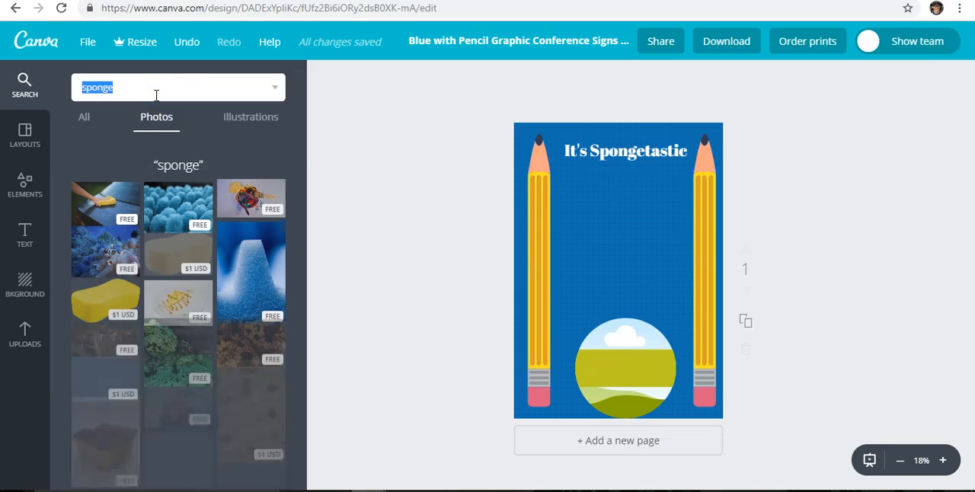
click(154, 231)
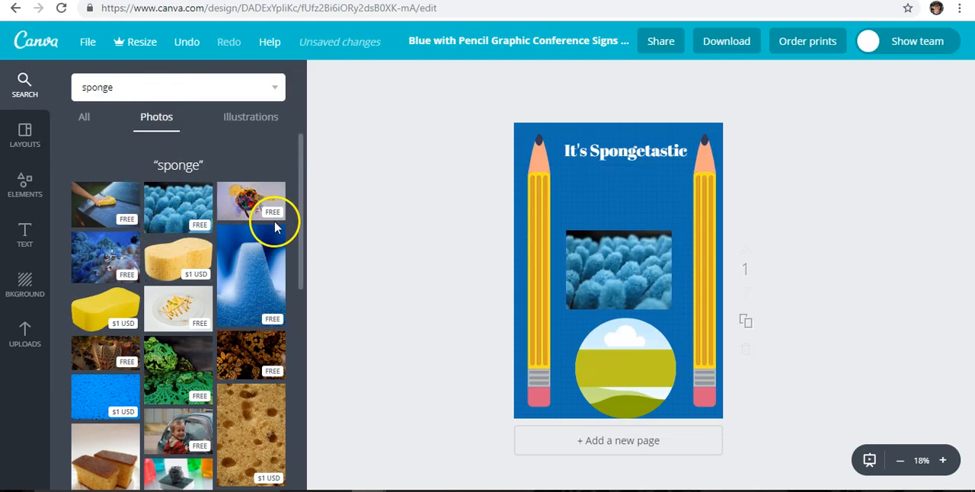
Enlarge the blue sponge photo to span the gap between the pencils and position it directly above the circular frame
mouse_move(591, 259)
mouse_down()
mouse_move(578, 201)
mouse_move(583, 210)
mouse_up()
drag(654, 253, 684, 306)
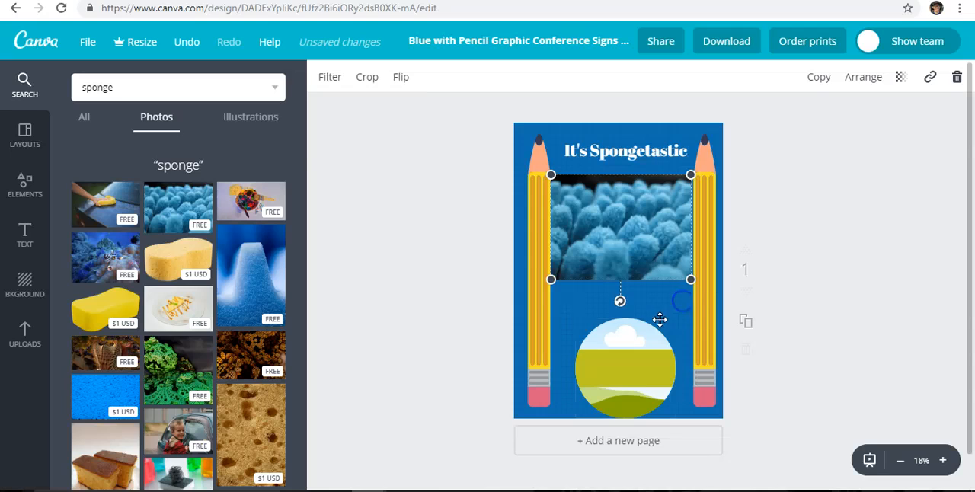
drag(630, 235, 636, 275)
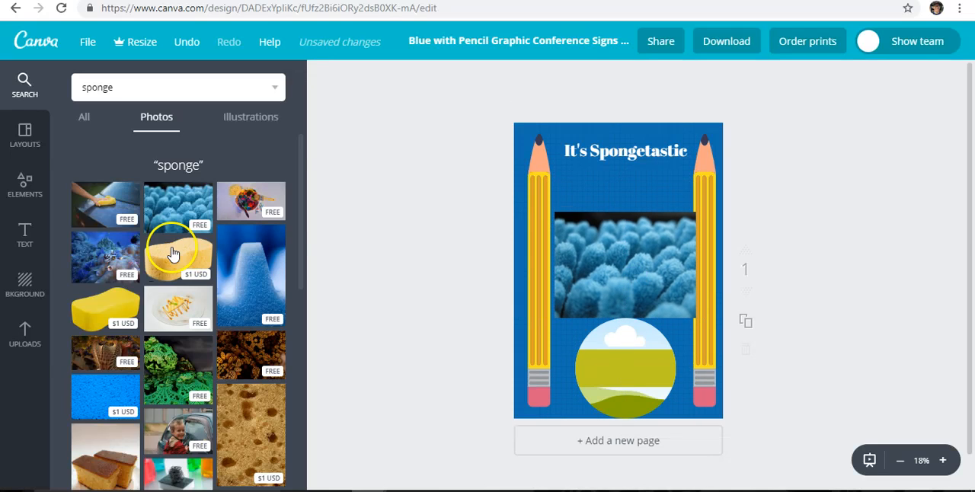
Add the "FARM TO TABLE" text design below the heading, beside the left pencil, and enlarge it
click(30, 283)
click(22, 242)
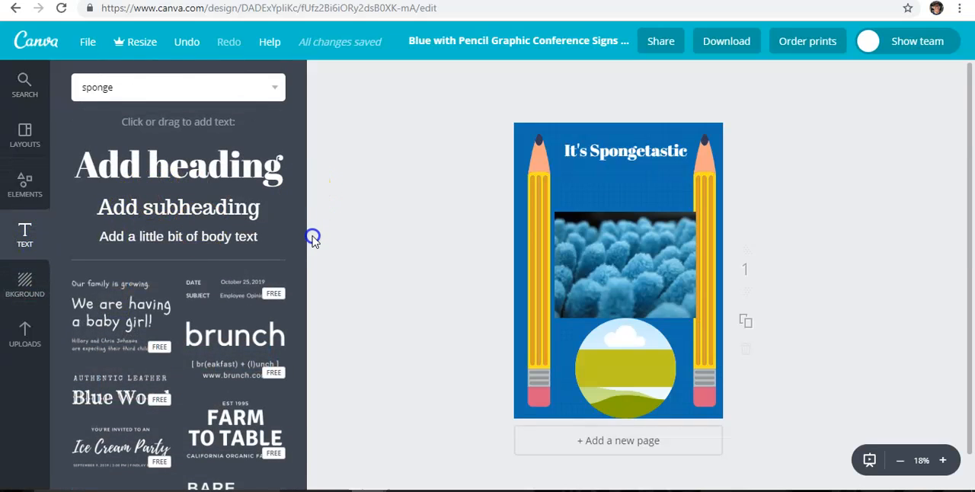
drag(245, 409, 505, 276)
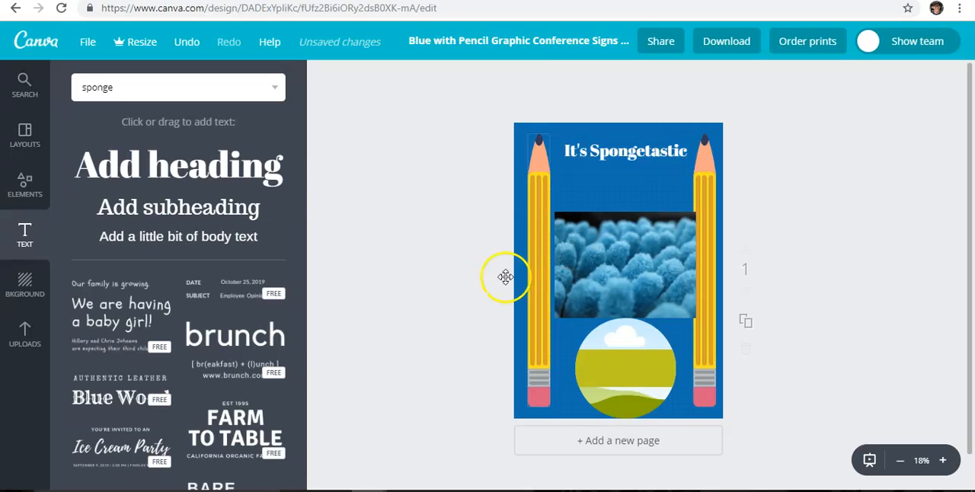
drag(268, 404, 208, 435)
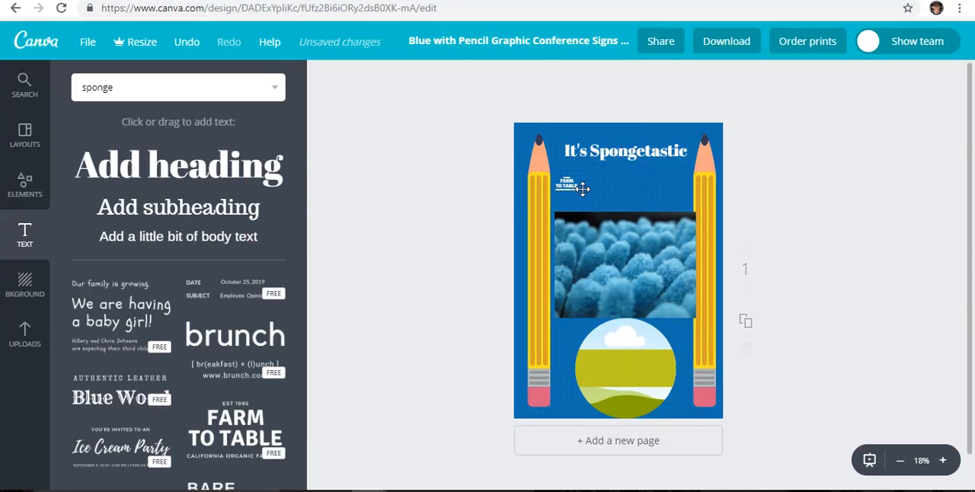
click(575, 189)
drag(606, 210, 614, 214)
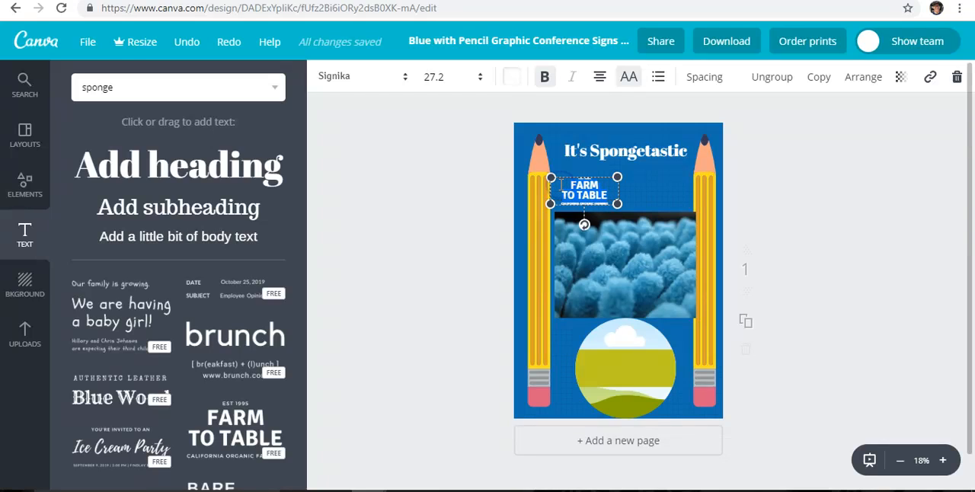
Replace the "FARM TO TABLE" text with "FROM OCEAN TO SHOWER."
text(ROM)
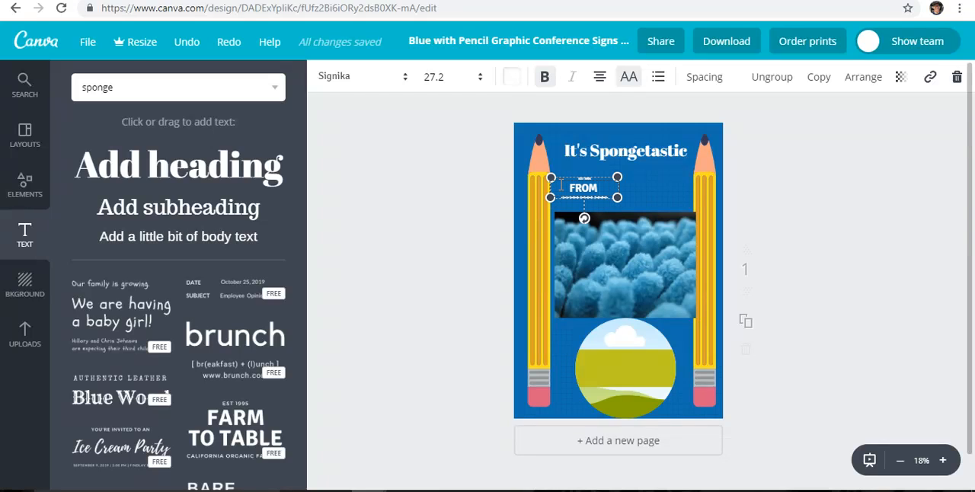
text( OCEAN TO SHOWER.)
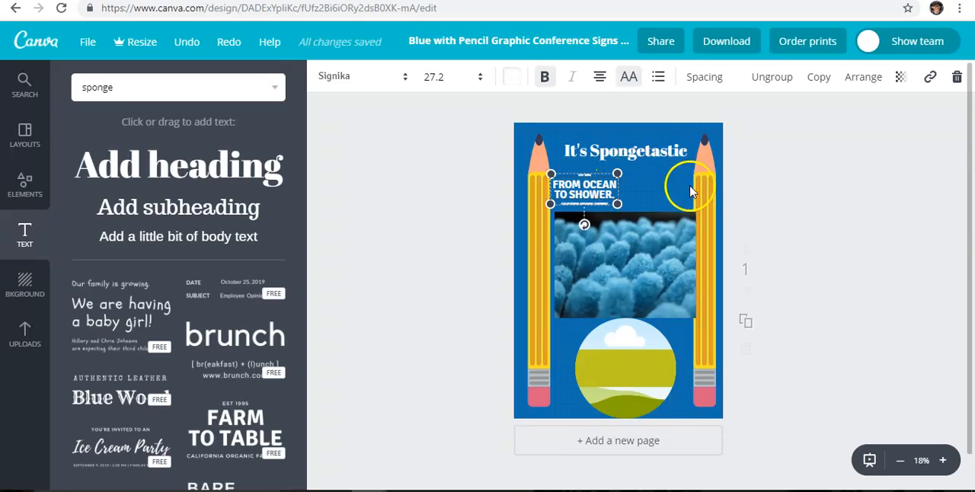
click(653, 178)
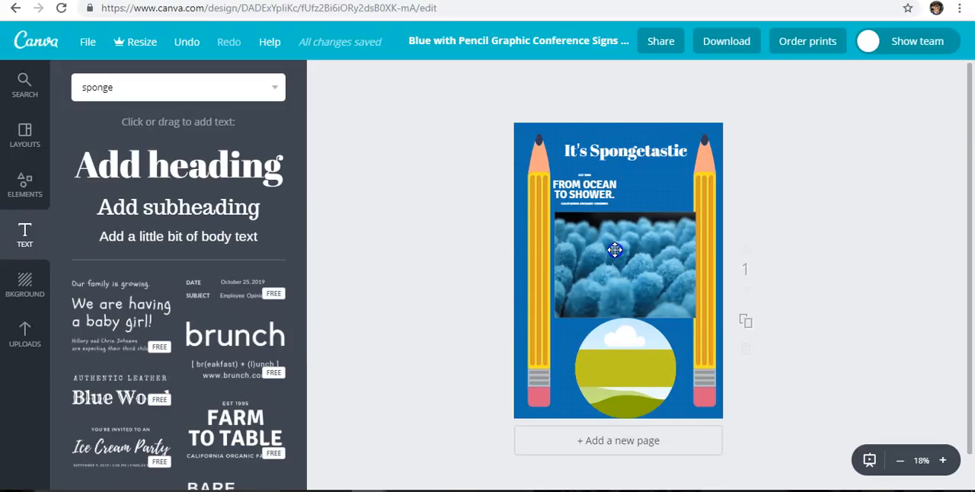
drag(612, 250, 614, 251)
Search the photos for "Porifera" and place the purple tube sponge photo over the upper left of the blue photo
click(181, 95)
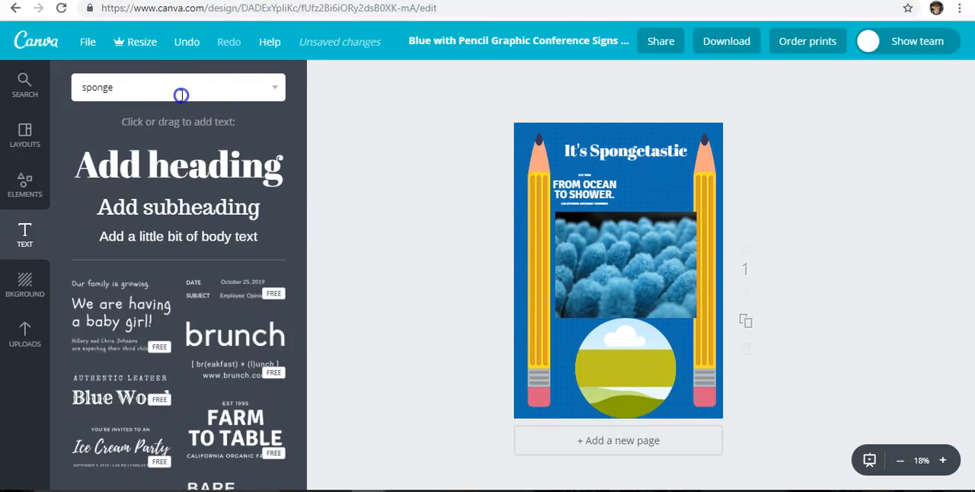
text(Por)
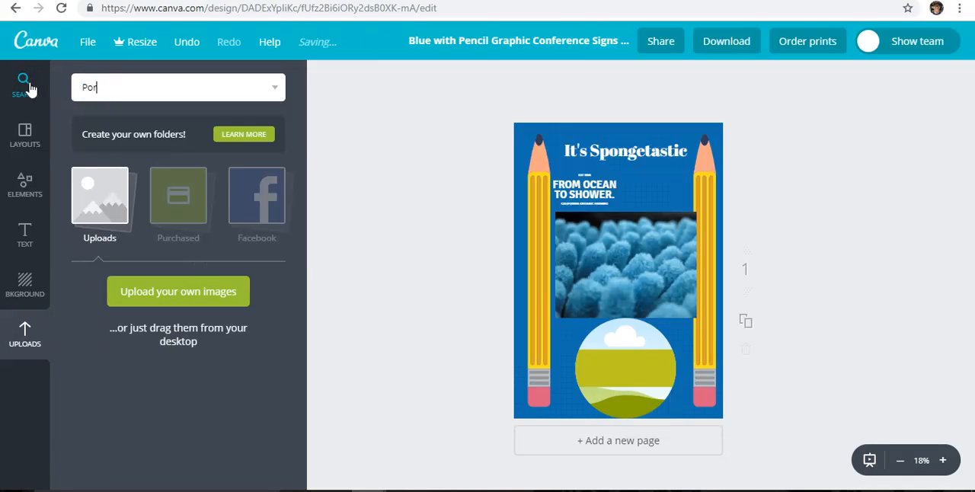
text(ife)
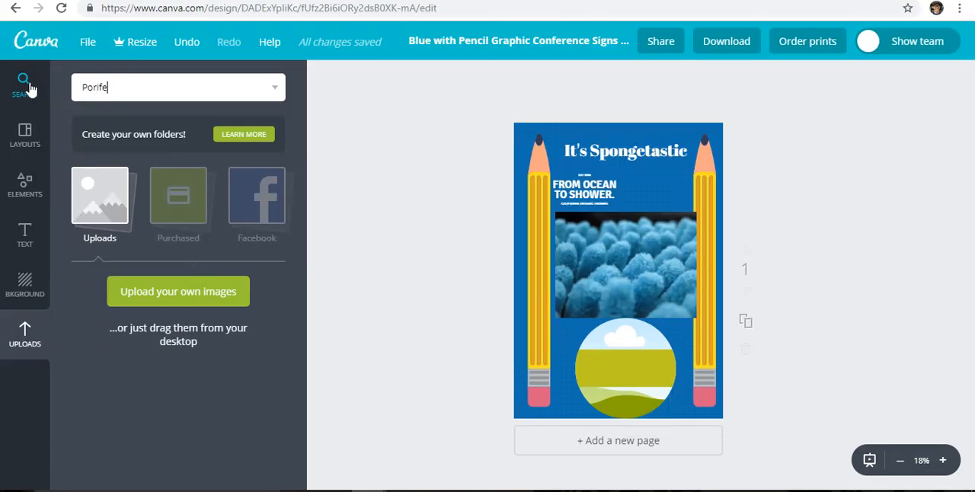
text(ra)
key(Return)
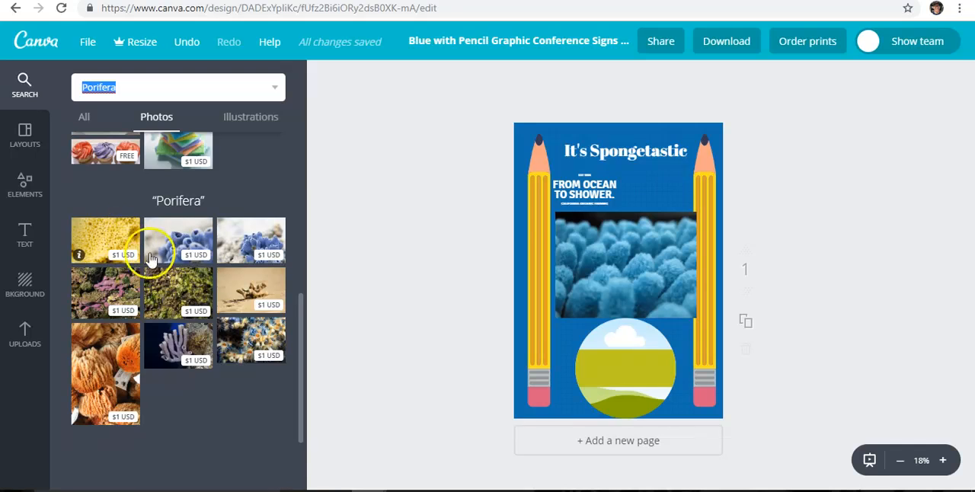
click(181, 344)
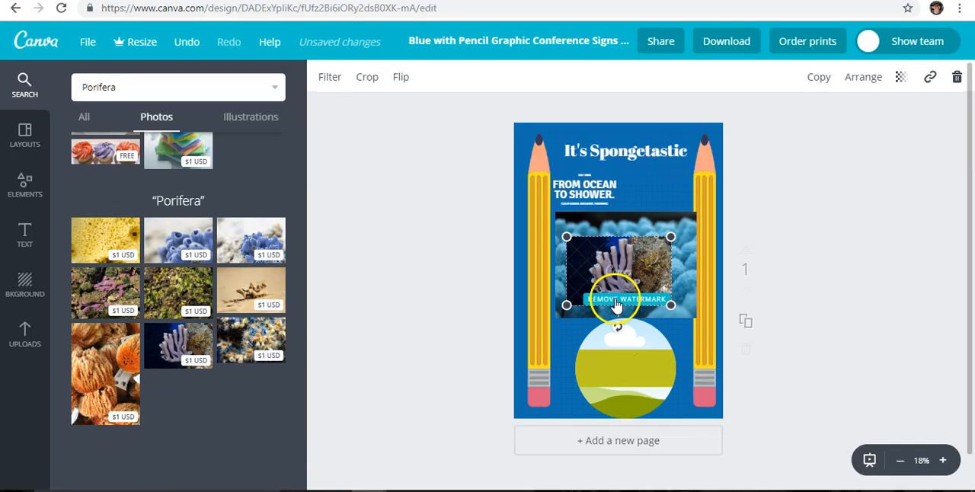
drag(616, 276, 602, 251)
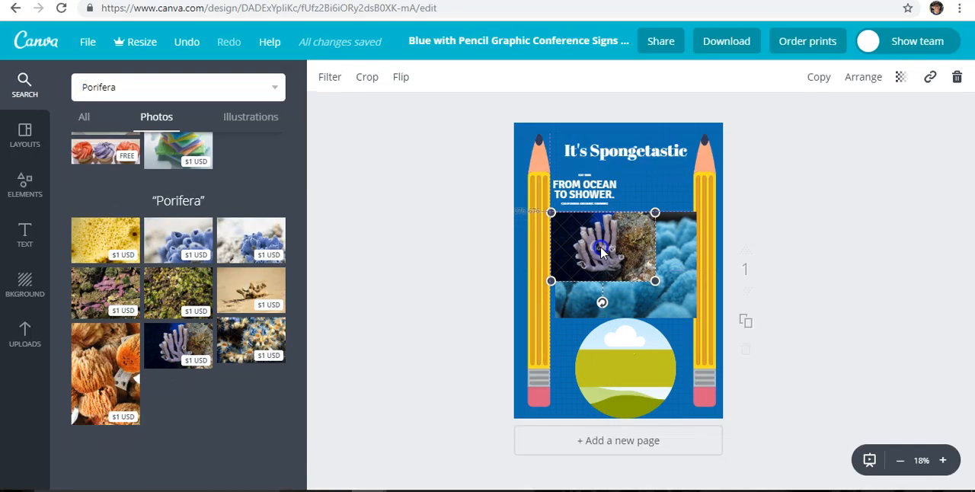
Enlarge the purple tube sponge photo to fill most of the gap between the two pencils
click(654, 280)
drag(670, 298, 697, 323)
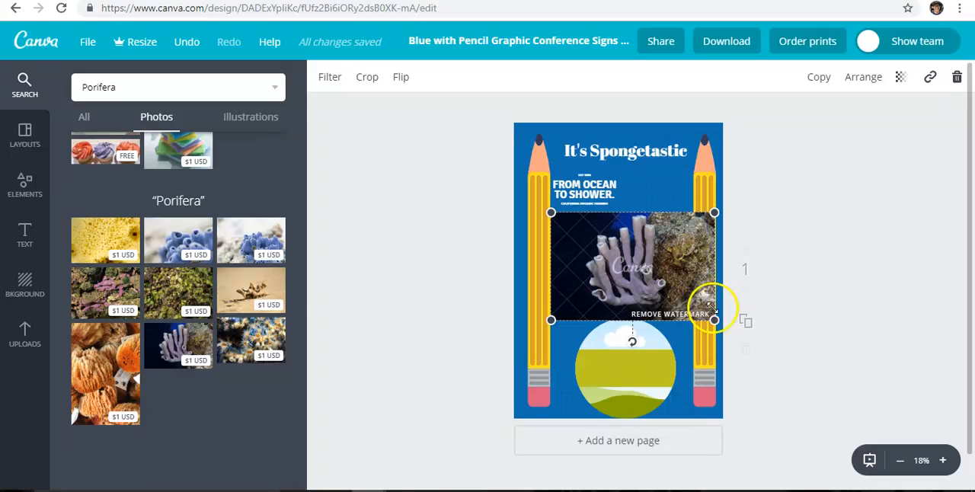
click(708, 314)
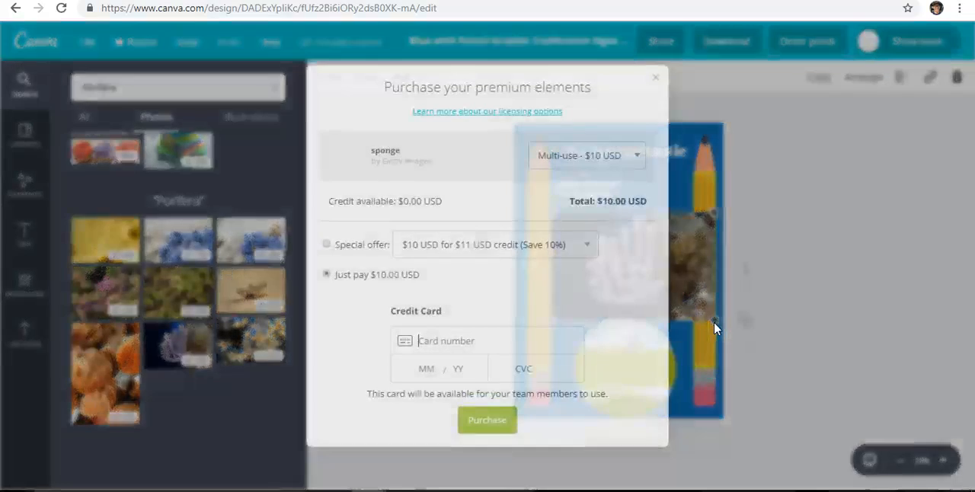
click(675, 61)
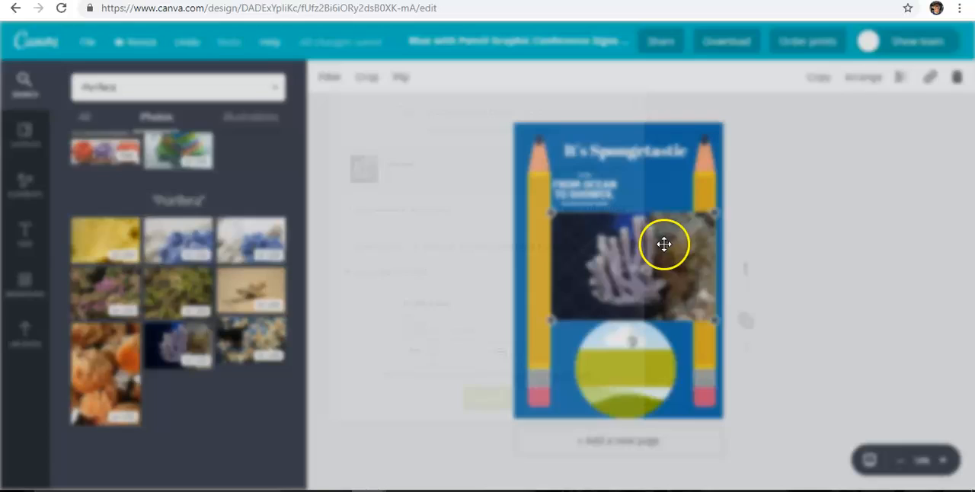
drag(723, 320, 675, 309)
Delete the blue sponge photo behind the purple tube sponge photo
click(685, 324)
click(680, 315)
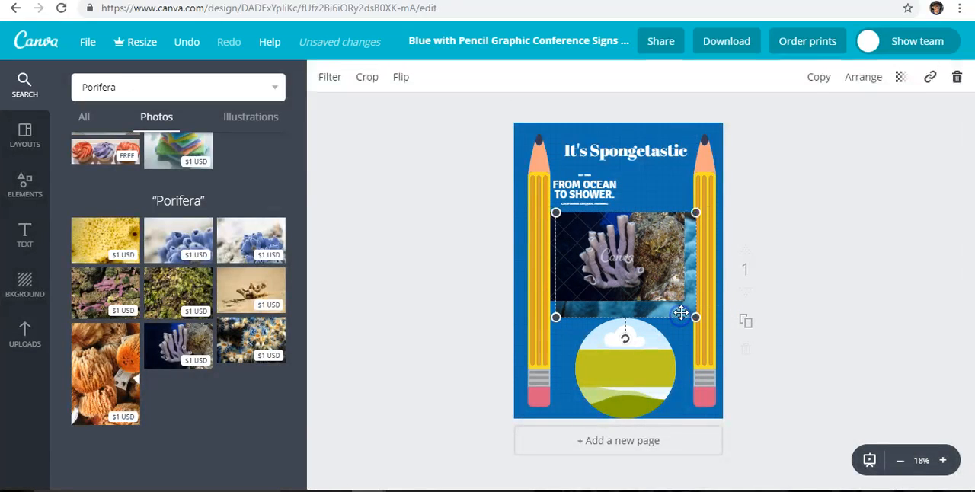
click(959, 83)
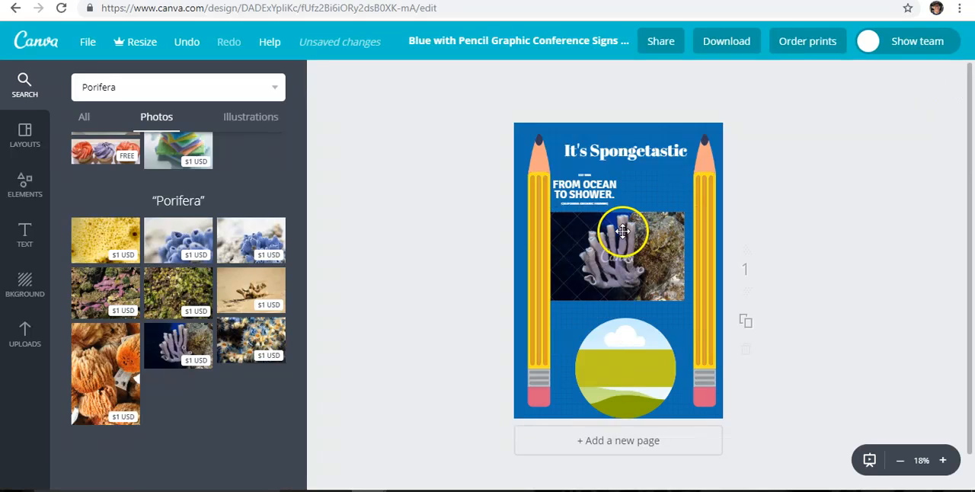
Position the purple tube sponge photo directly below the slogan, against the inner edge of the left pencil
drag(642, 271, 643, 276)
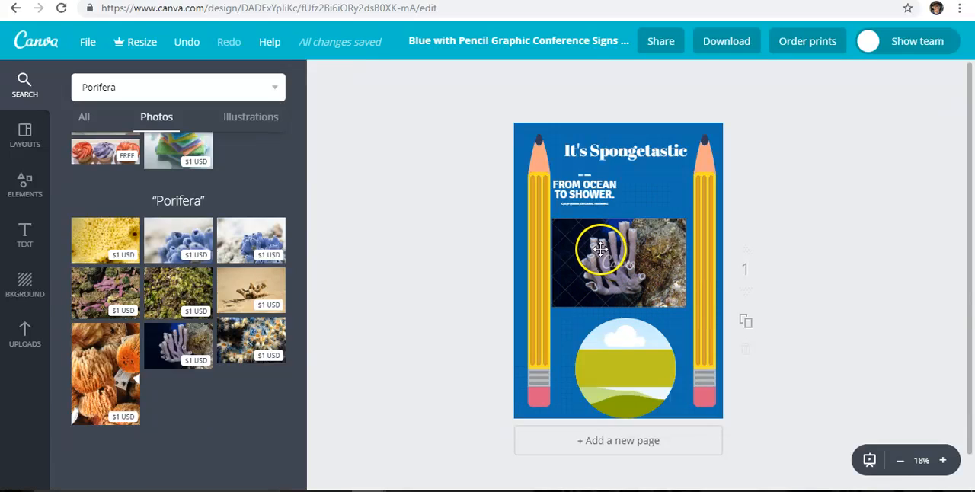
drag(594, 240, 600, 233)
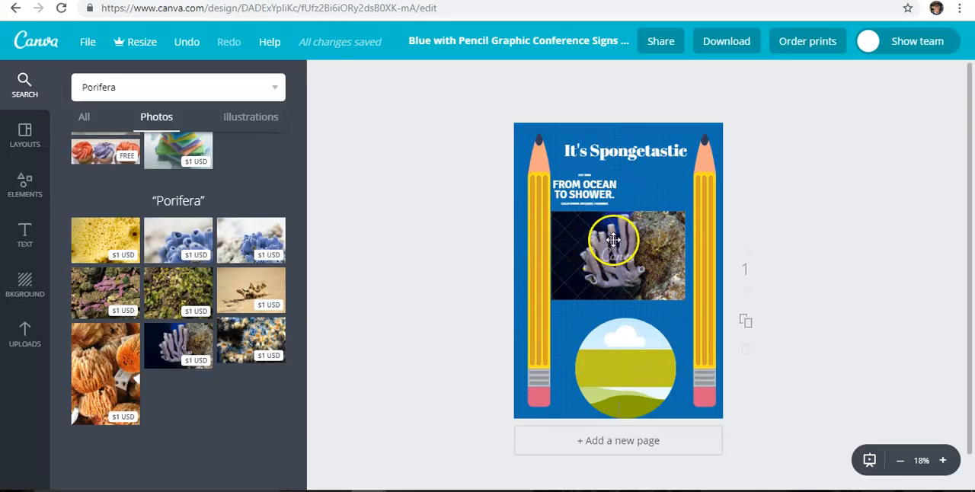
drag(616, 251, 653, 278)
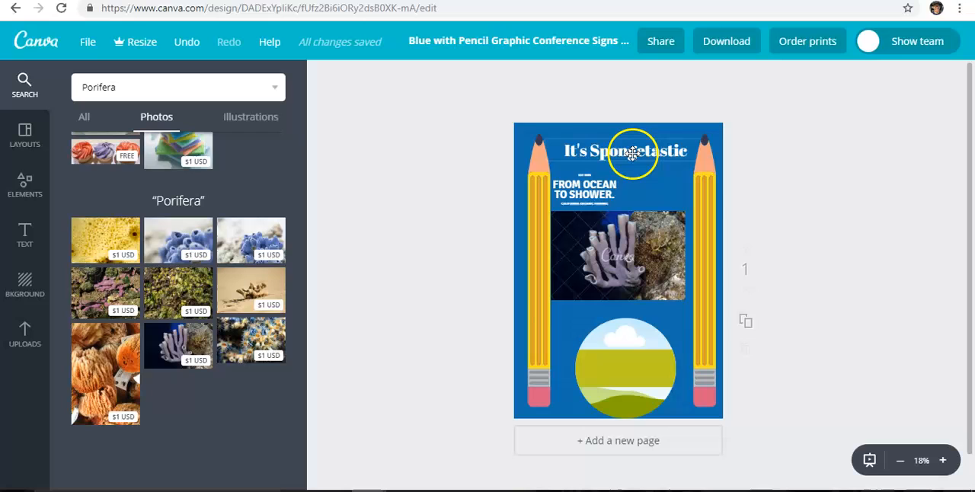
Change the slogan to "FROM OCEAN TO SINK."
click(606, 193)
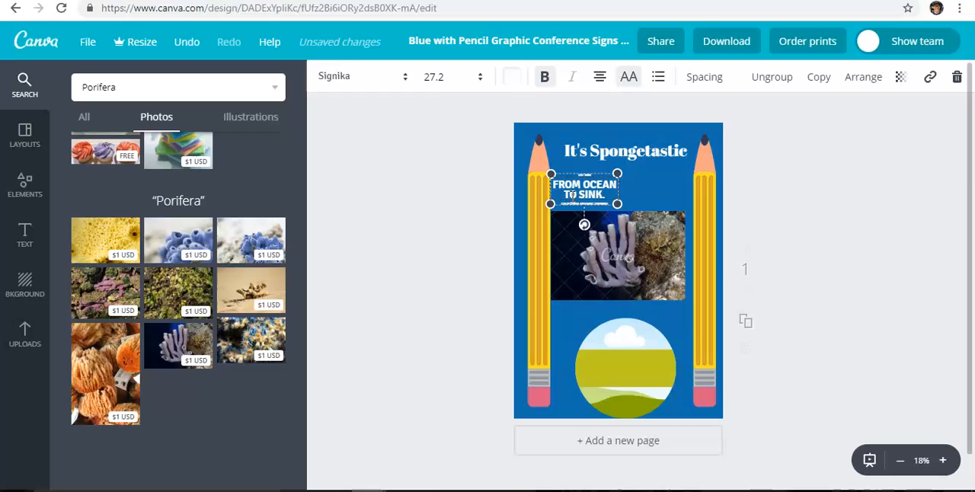
click(618, 310)
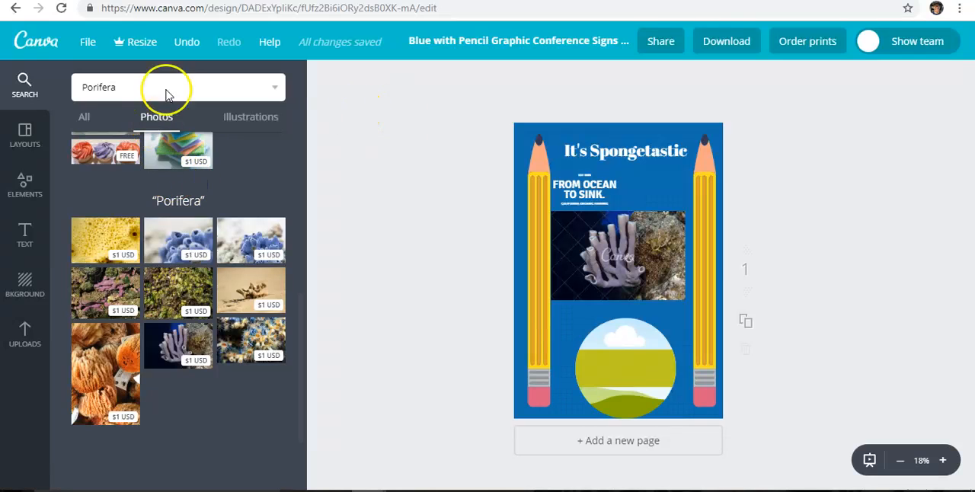
Check the Magic Resize offer and the poster's size and save options, closing each without changing the design
click(141, 48)
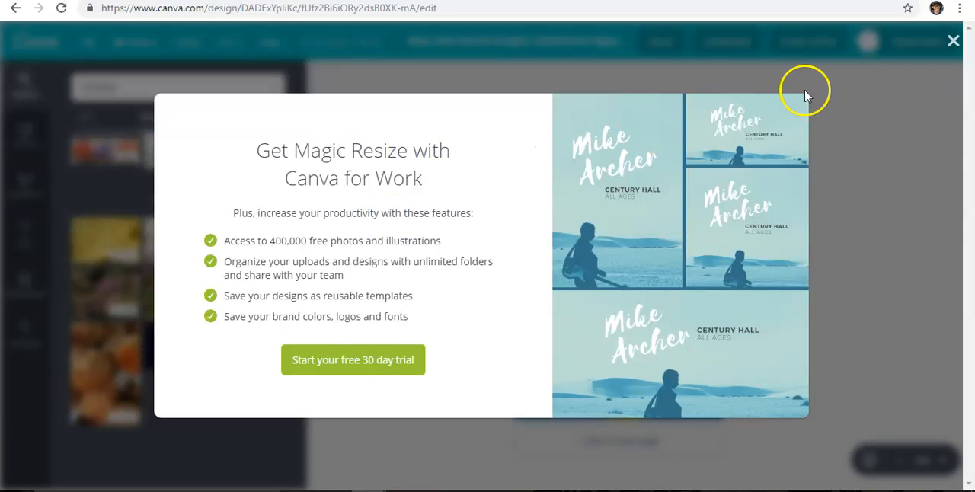
click(952, 44)
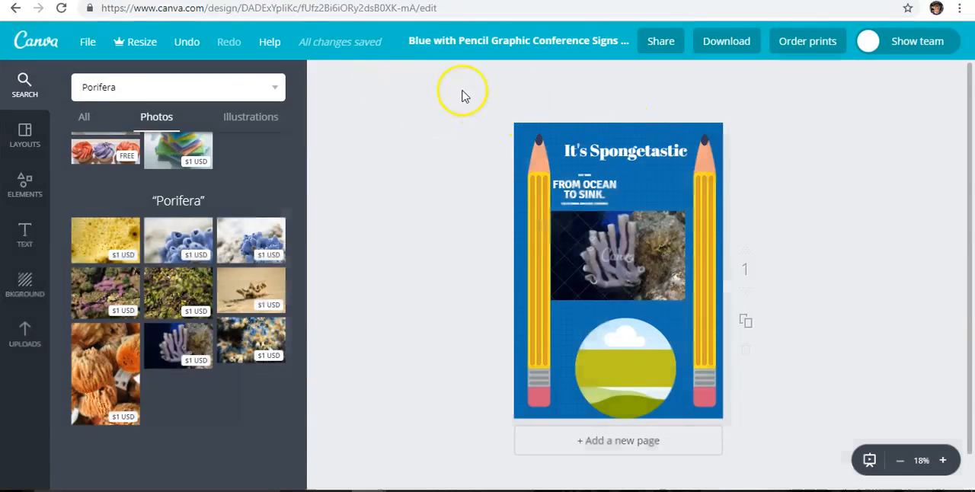
click(88, 42)
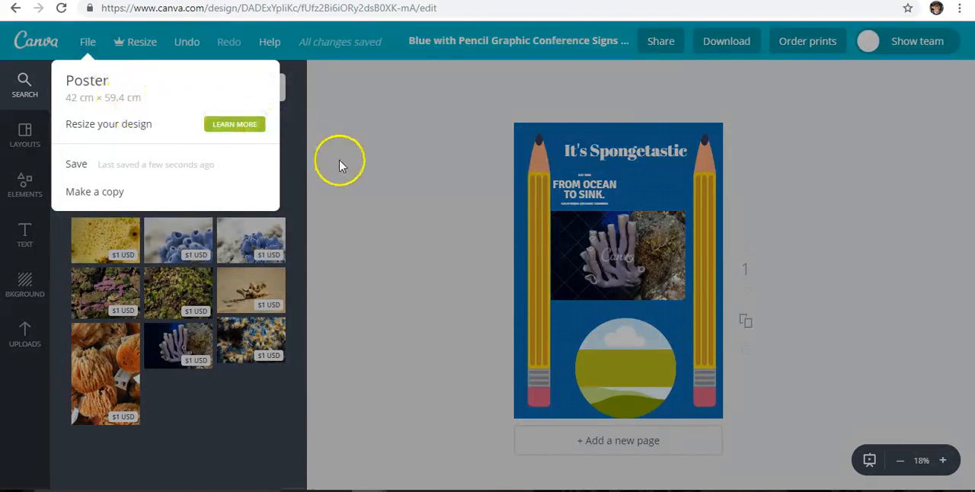
click(341, 163)
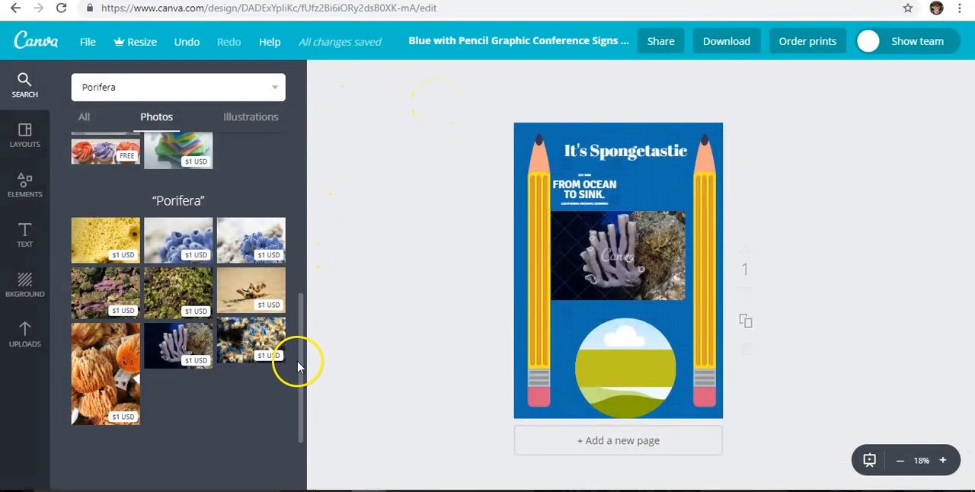
Browse the "Porifera" photo results for another sponge picture
mouse_move(300, 359)
mouse_down()
mouse_move(317, 178)
mouse_move(294, 251)
mouse_move(305, 276)
mouse_move(300, 352)
mouse_up()
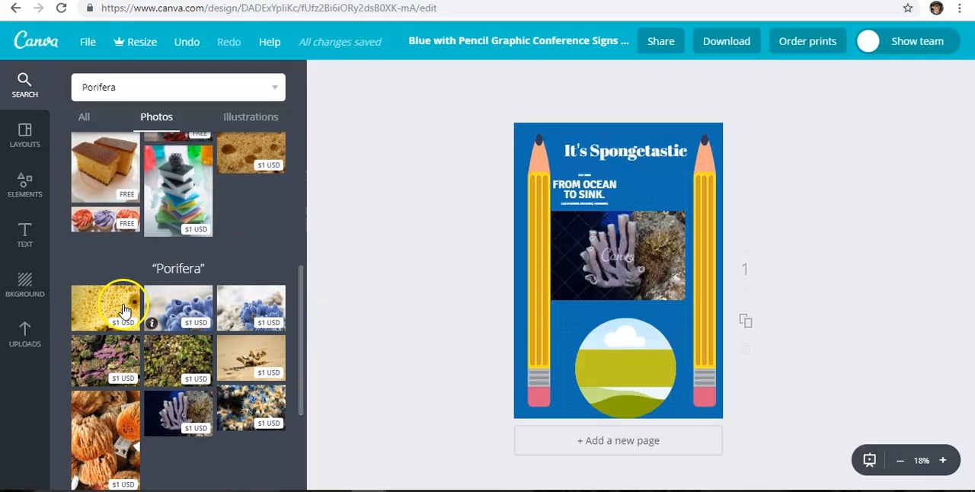